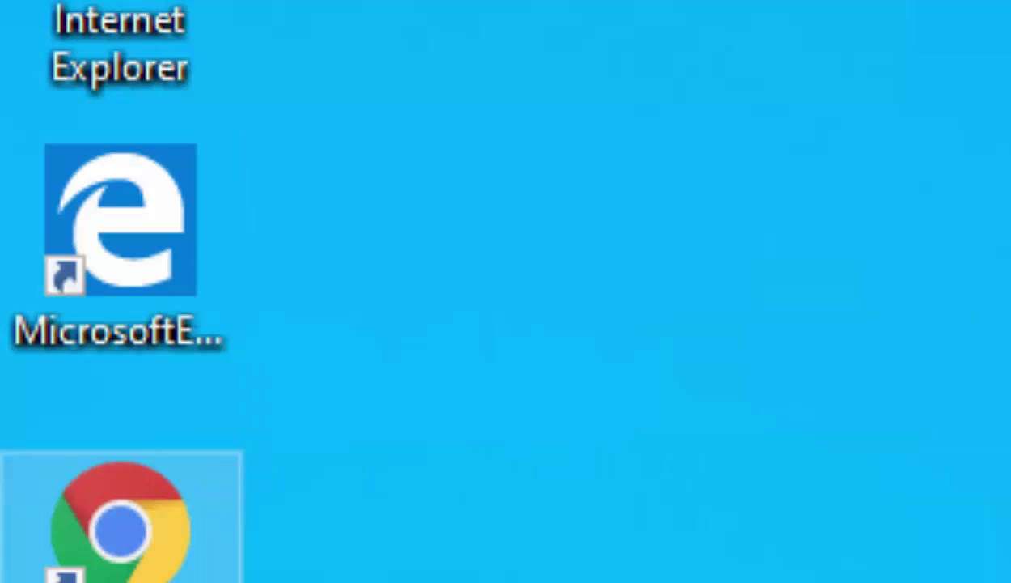
Open Microsoft Edge, show the home button through the Appearance settings, and close the extra new tab
double_click(140, 404)
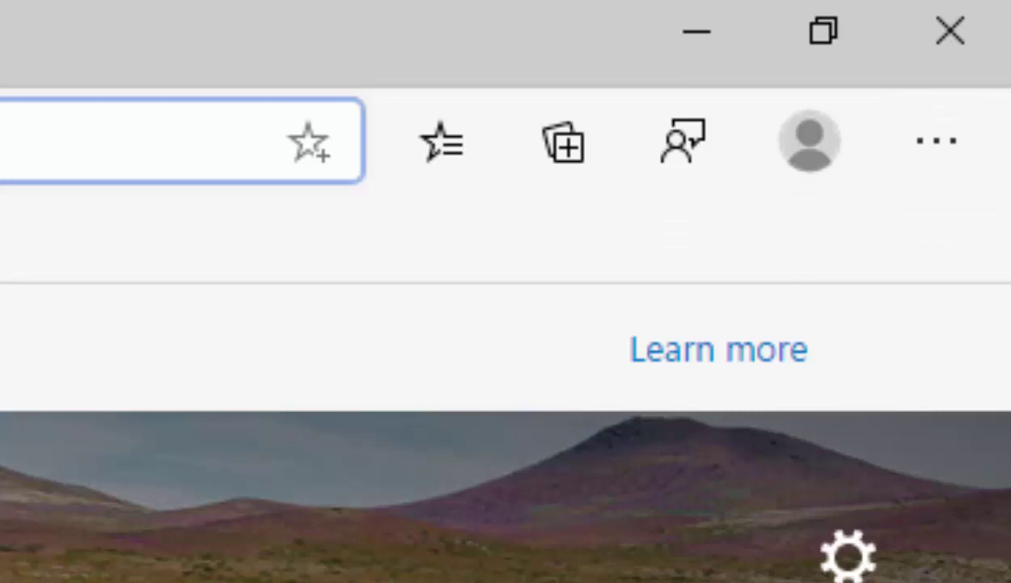
key("alt+f")
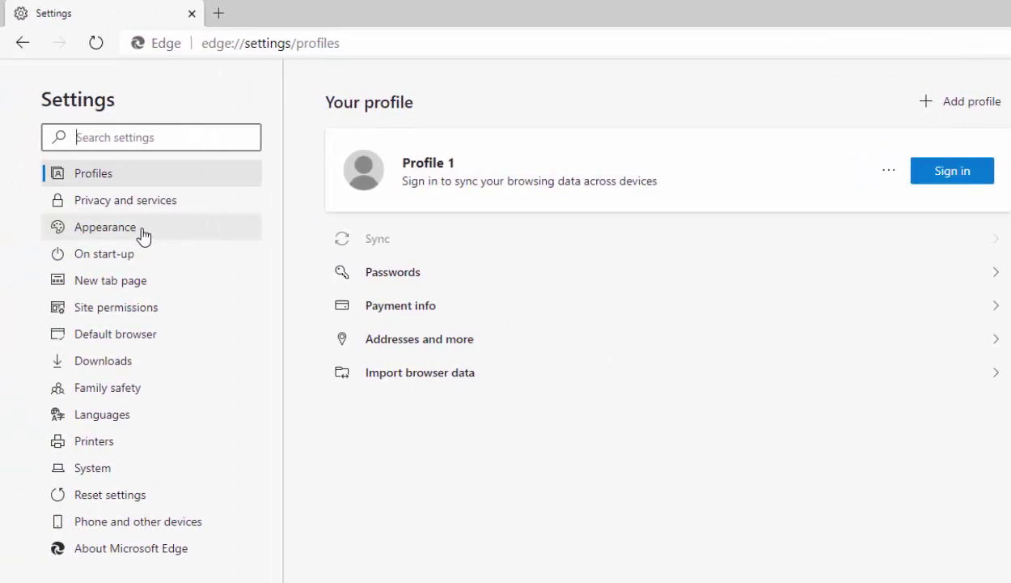
left_click(143, 234)
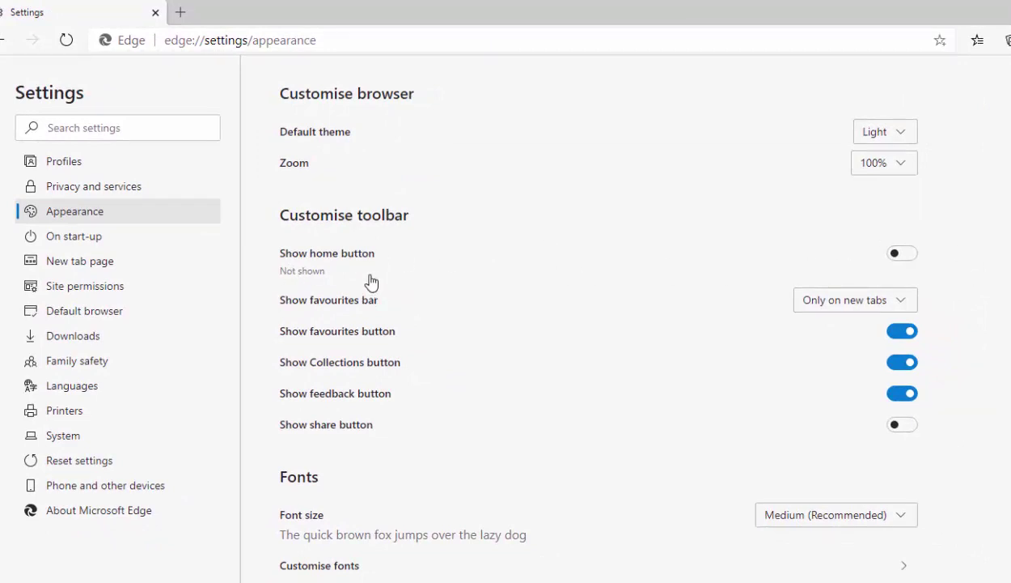
left_click(898, 257)
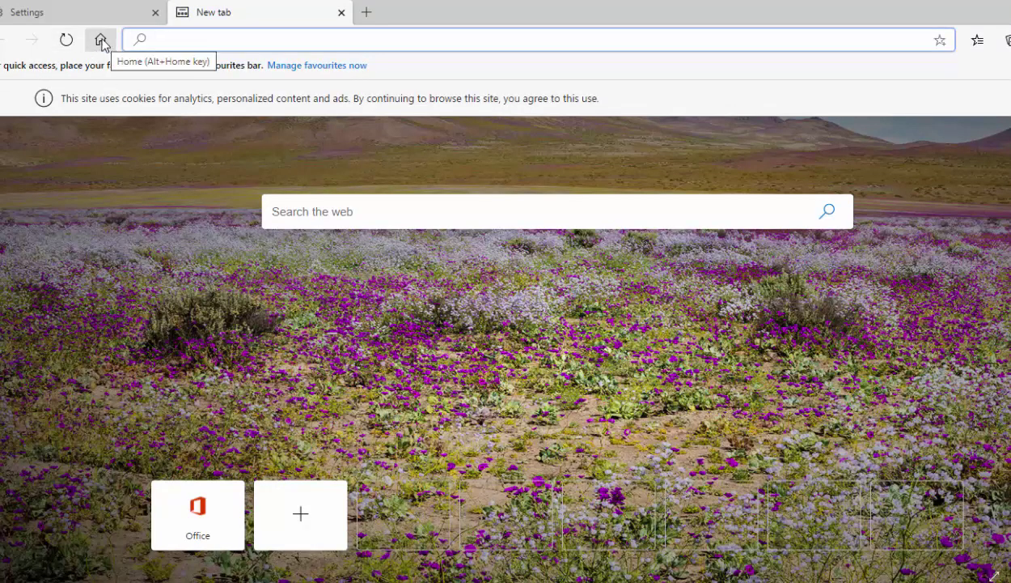
left_click(341, 12)
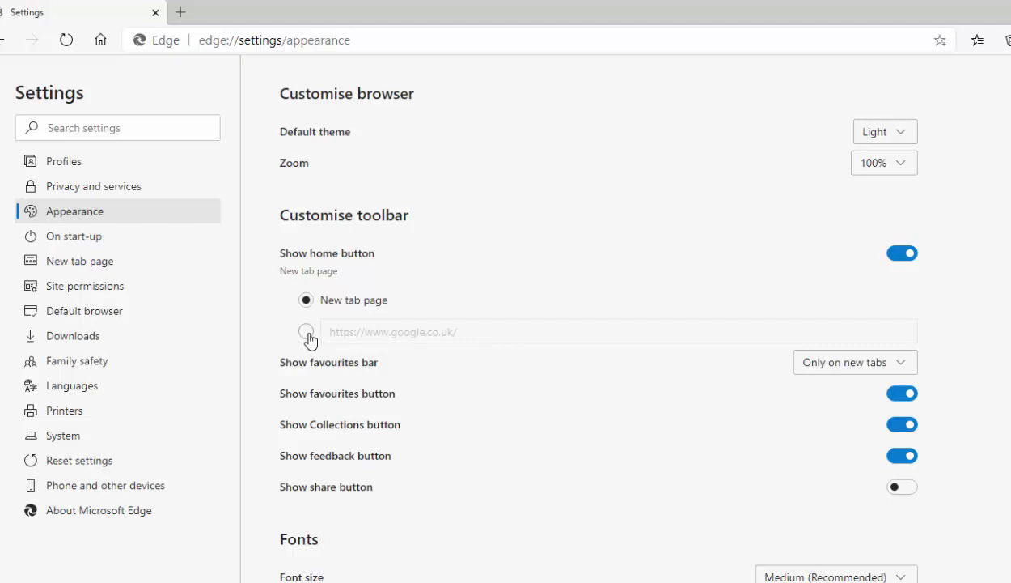
left_click(307, 332)
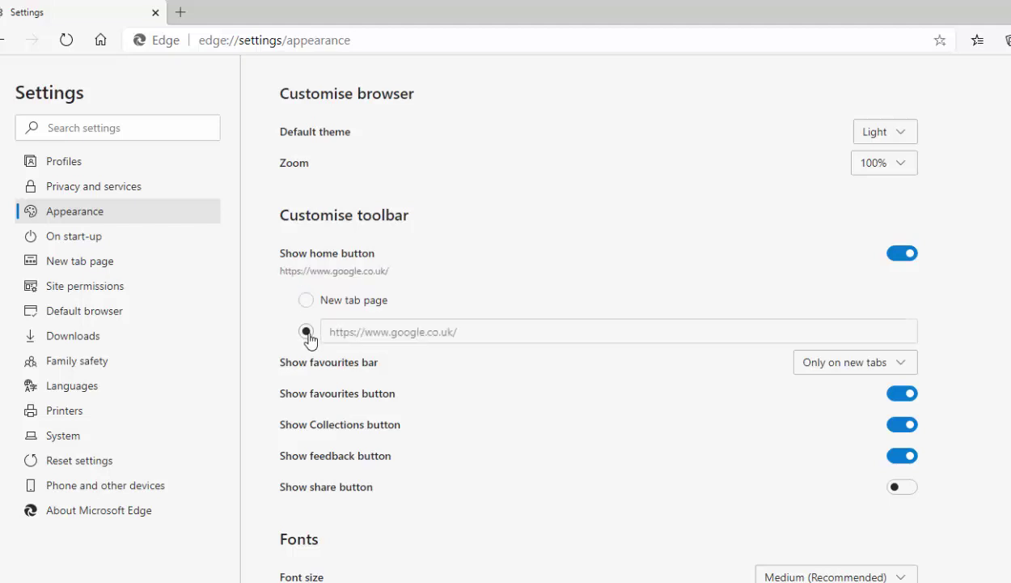
left_click(511, 332)
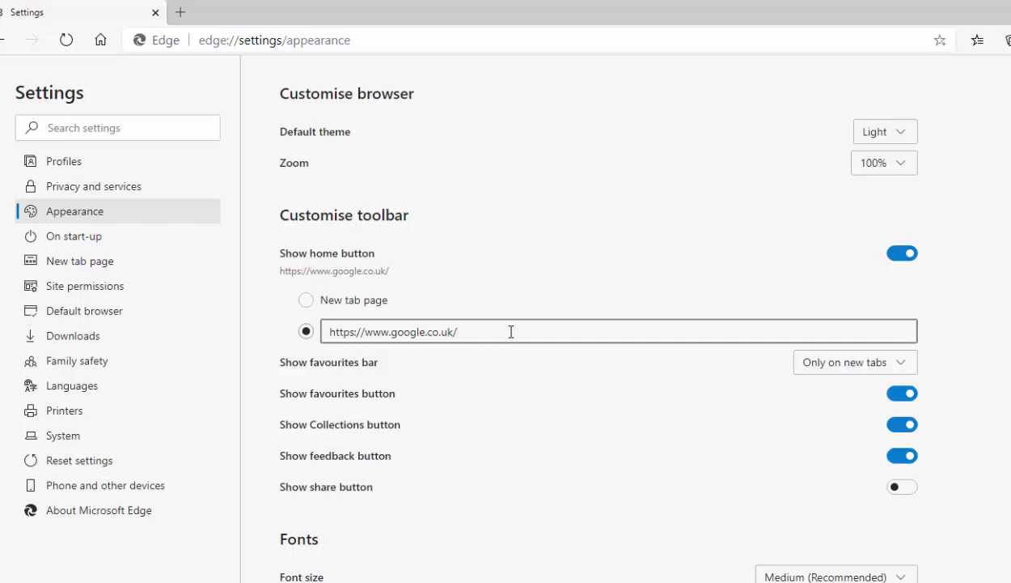
key("BackSpace")
key("BackSpace")
key("BackSpace")
key("BackSpace")
key("BackSpace")
key("BackSpace")
key("BackSpace")
key("BackSpace")
key("BackSpace")
key("BackSpace")
key("BackSpace")
key("BackSpace")
key("BackSpace")
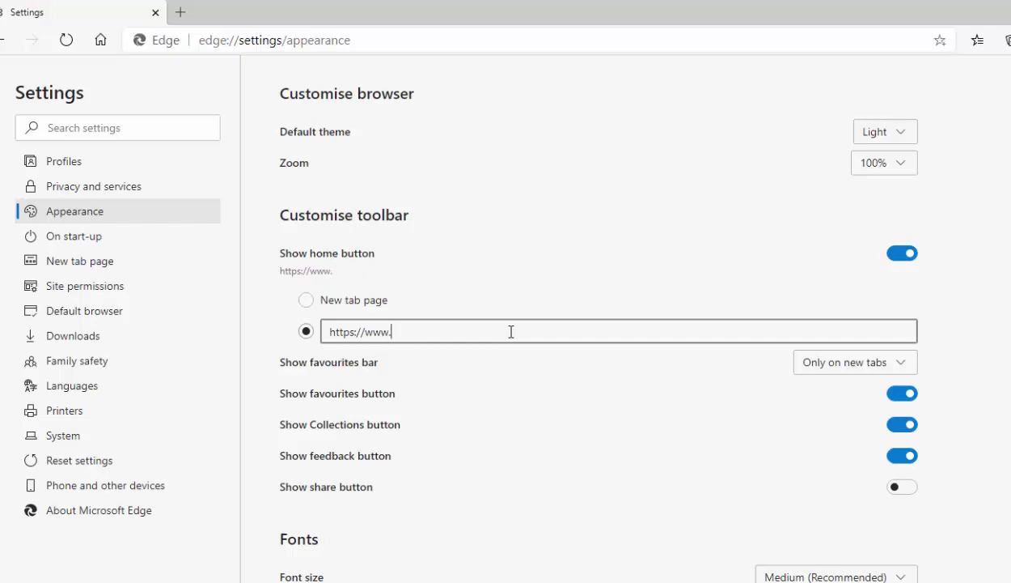
key("BackSpace")
key("BackSpace")
key("BackSpace")
key("BackSpace")
key("BackSpace")
key("BackSpace")
key("BackSpace")
key("BackSpace")
key("BackSpace")
key("BackSpace")
key("BackSpace")
key("BackSpace")
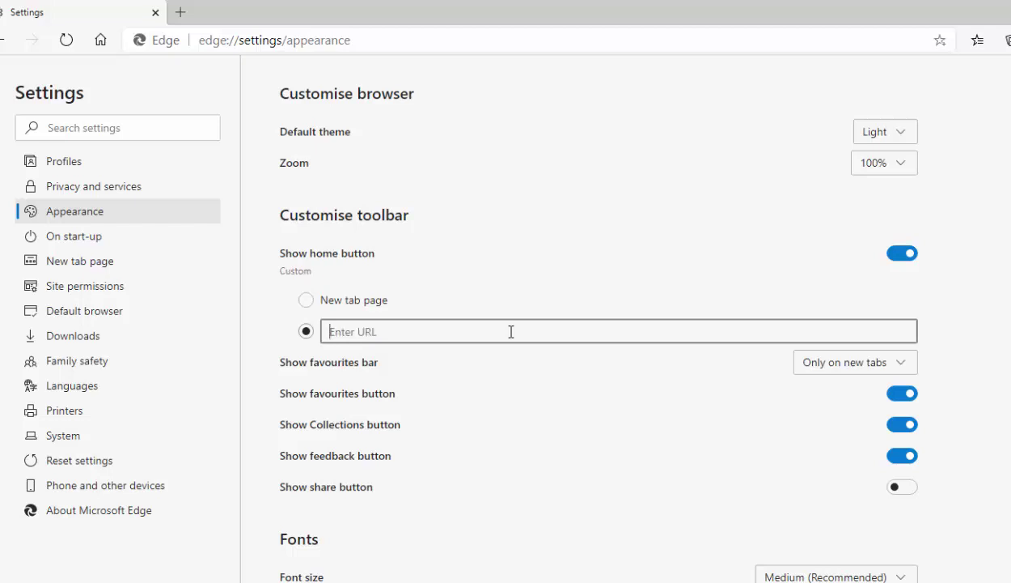
type("ht")
type("tp:")
type("s://")
type("www")
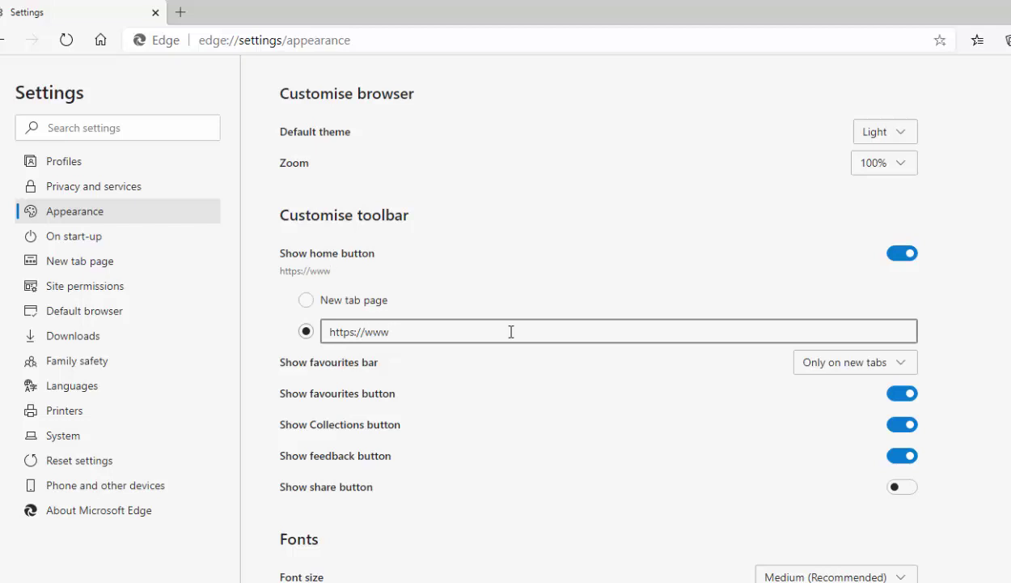
type(".yahoo.com")
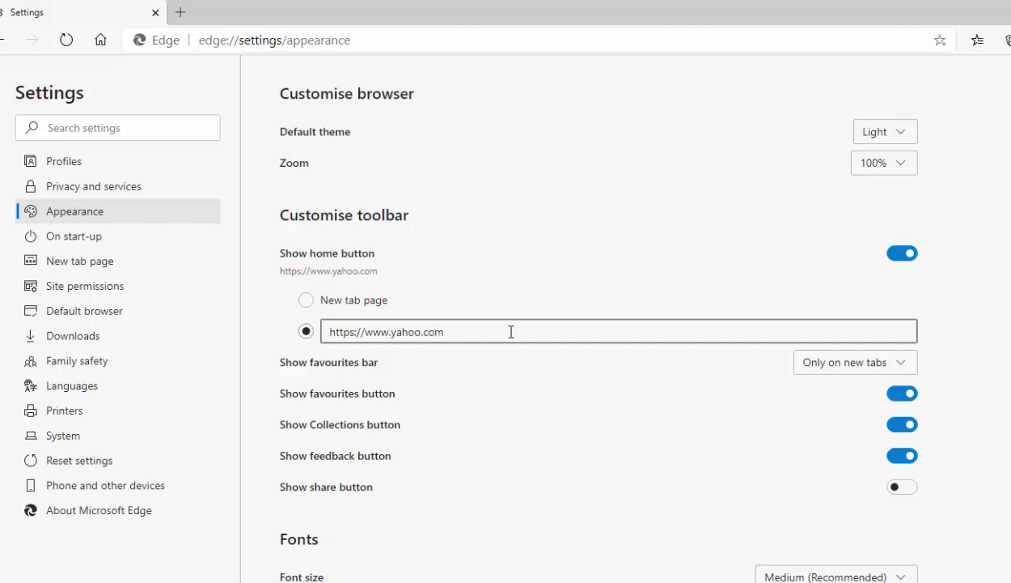
left_click(518, 381)
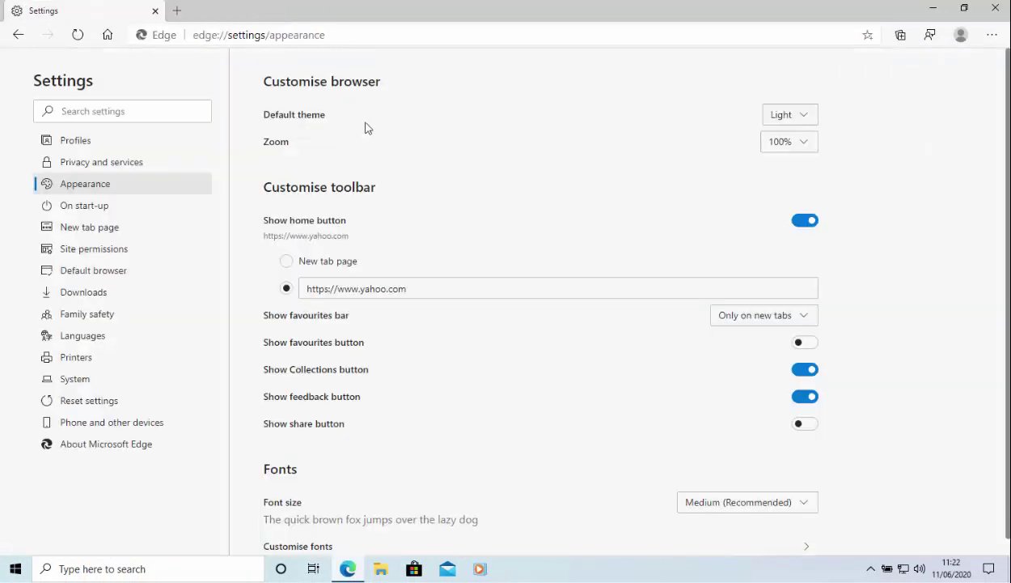
key("ctrl+w")
left_click(428, 294)
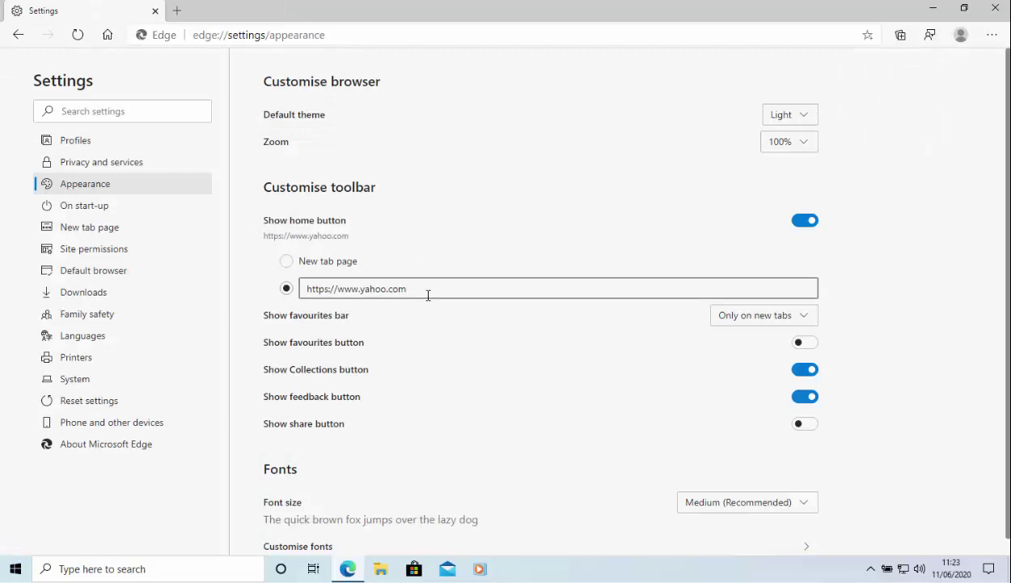
key("BackSpace")
key("BackSpace")
key("BackSpace")
key("BackSpace")
key("BackSpace")
key("BackSpace")
key("BackSpace")
key("BackSpace")
key("BackSpace")
key("BackSpace")
key("BackSpace")
key("BackSpace")
key("BackSpace")
key("BackSpace")
key("BackSpace")
key("BackSpace")
key("BackSpace")
key("BackSpace")
key("BackSpace")
key("BackSpace")
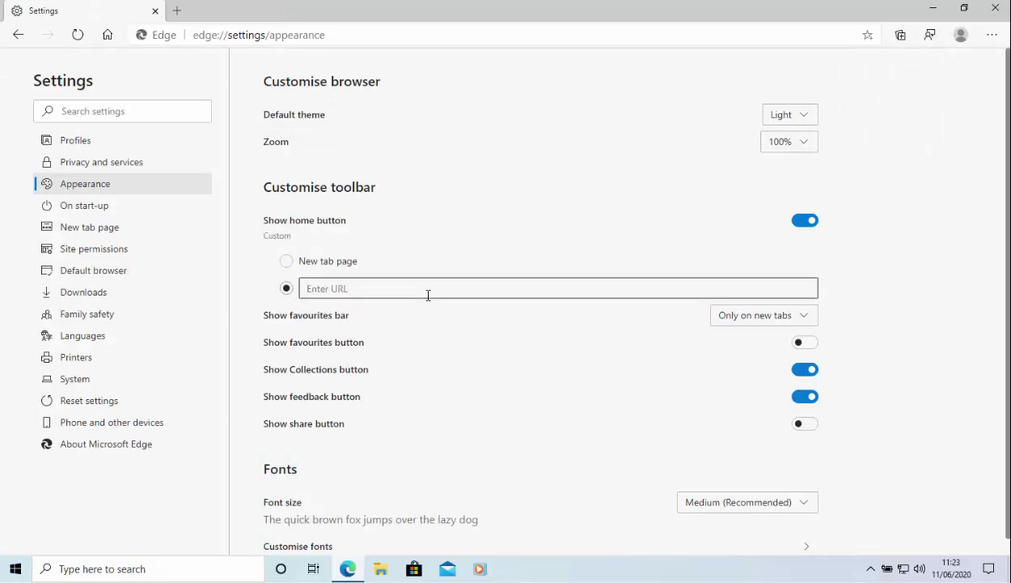
type("https://www.msn.com")
left_click(425, 366)
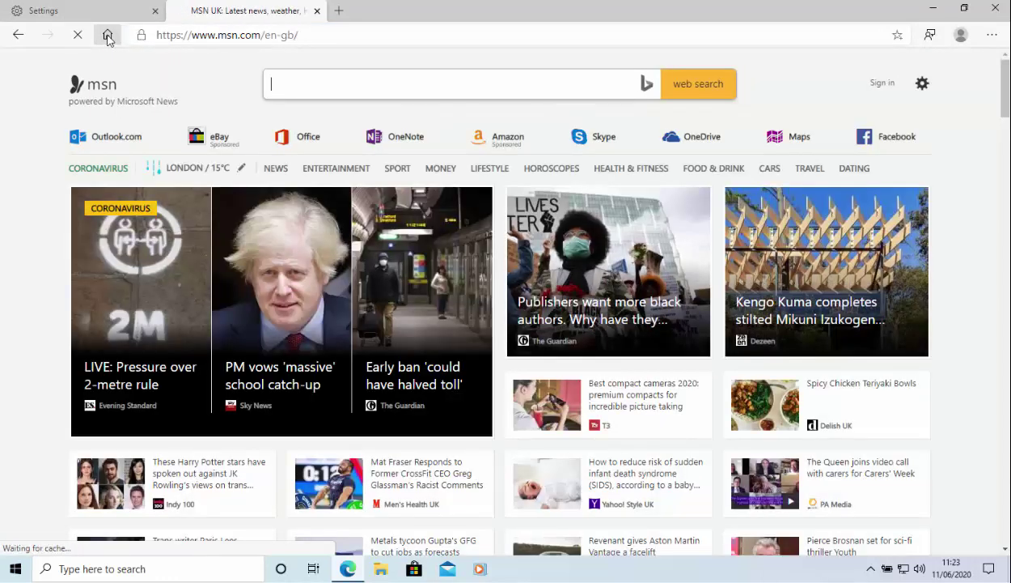
left_click(318, 11)
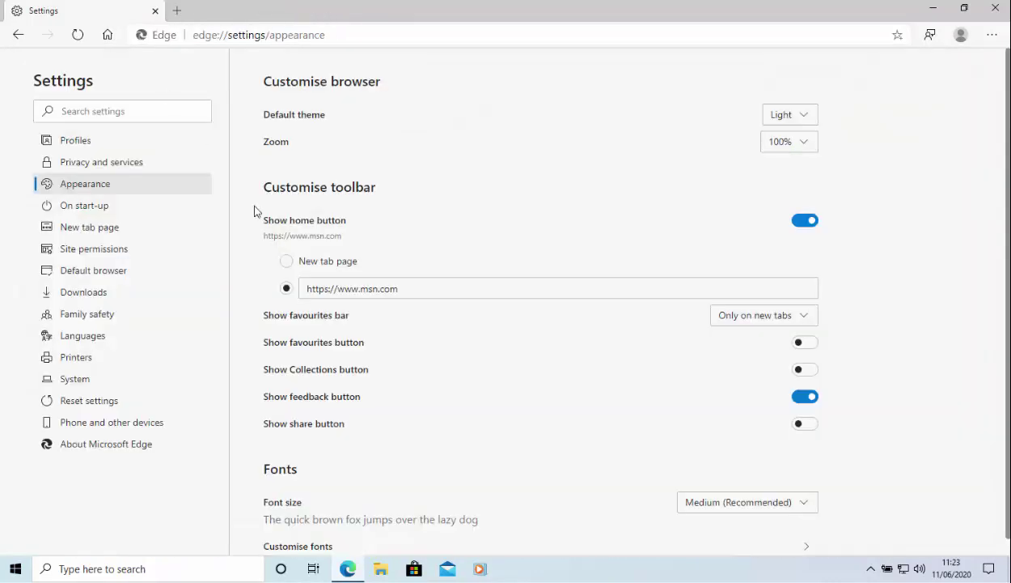
left_click_drag(420, 288, 215, 290)
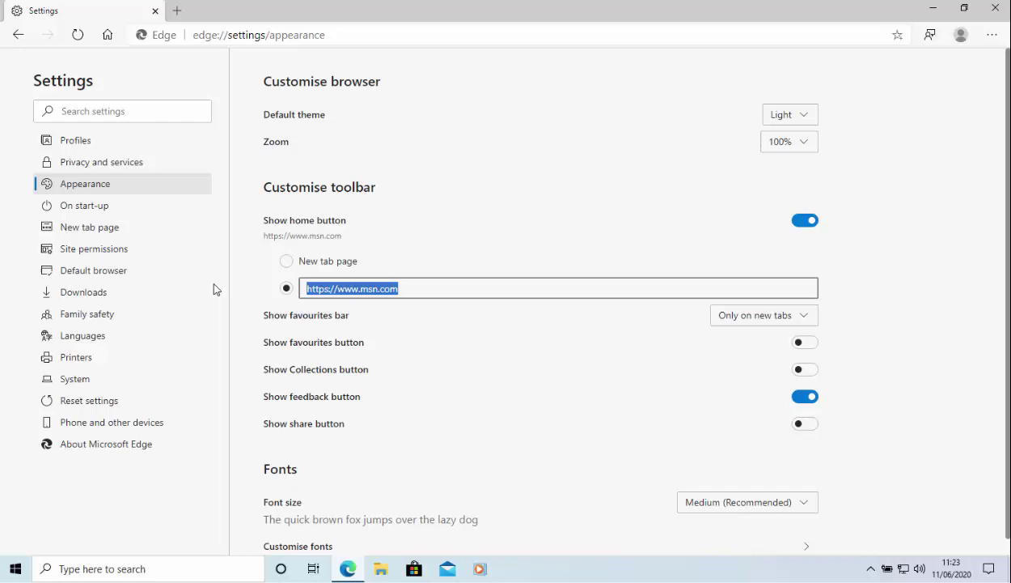
type("https:")
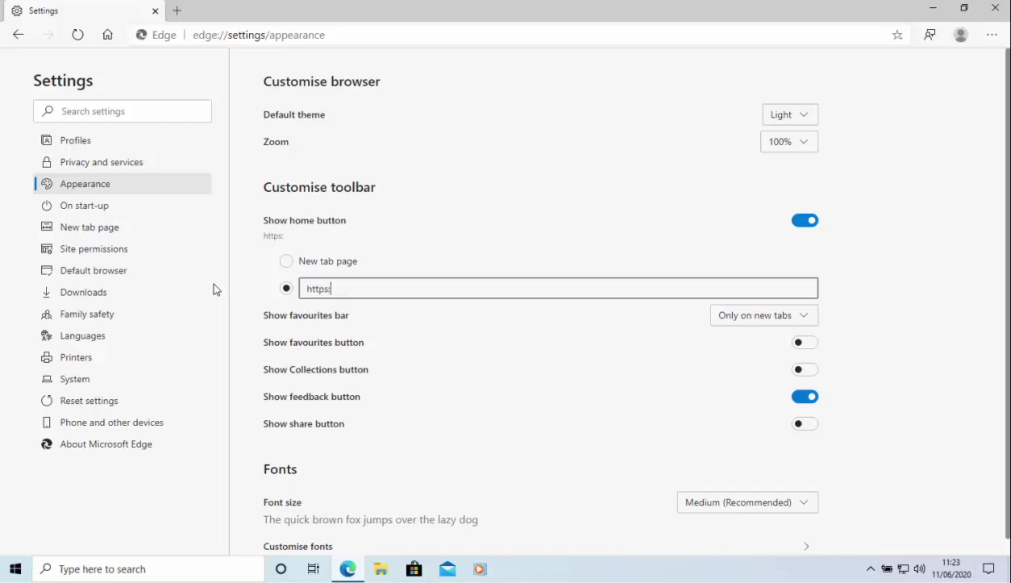
type("//www.google.co.uk")
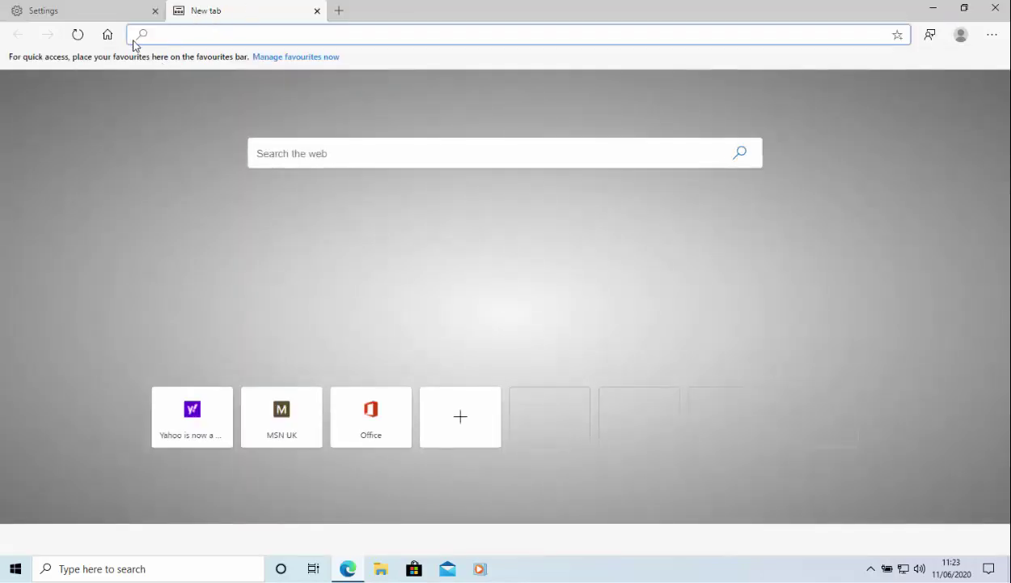
left_click(107, 35)
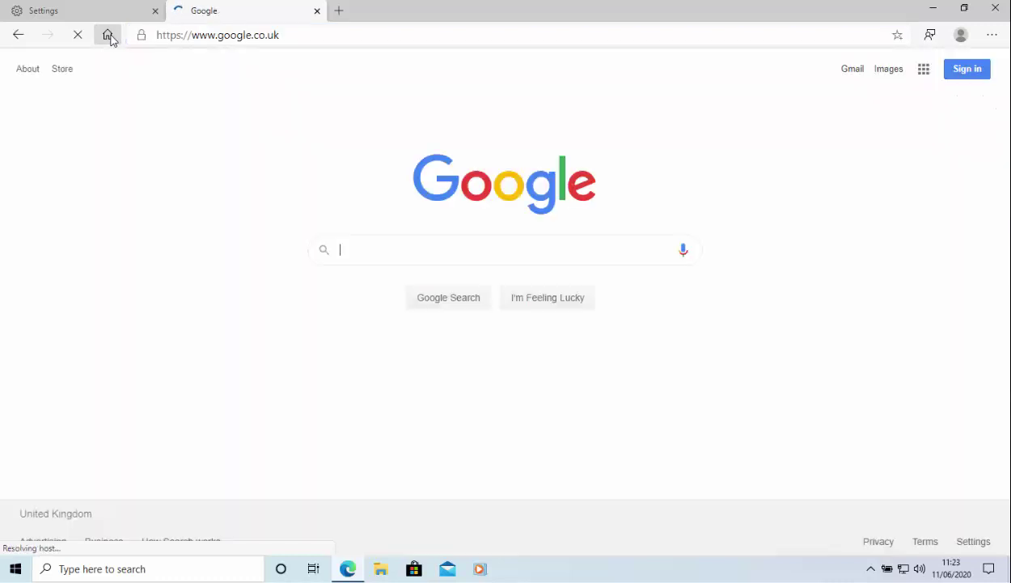
left_click(317, 12)
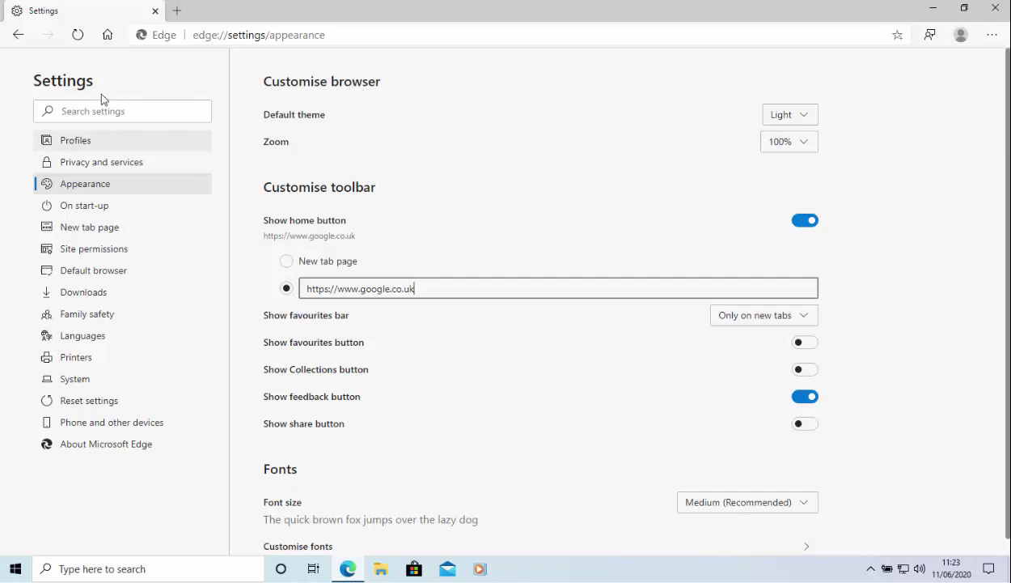
left_click(84, 207)
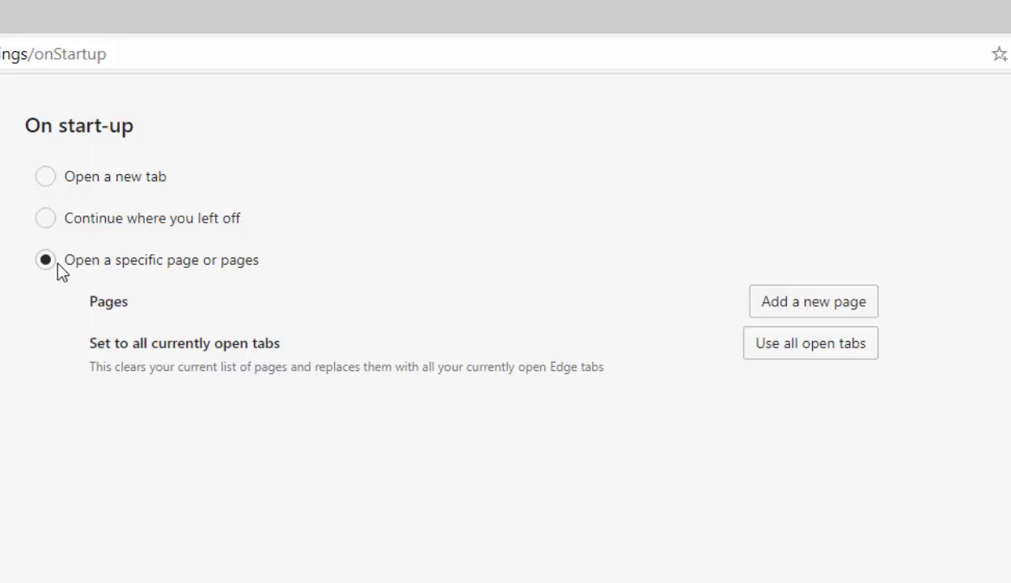
left_click(792, 318)
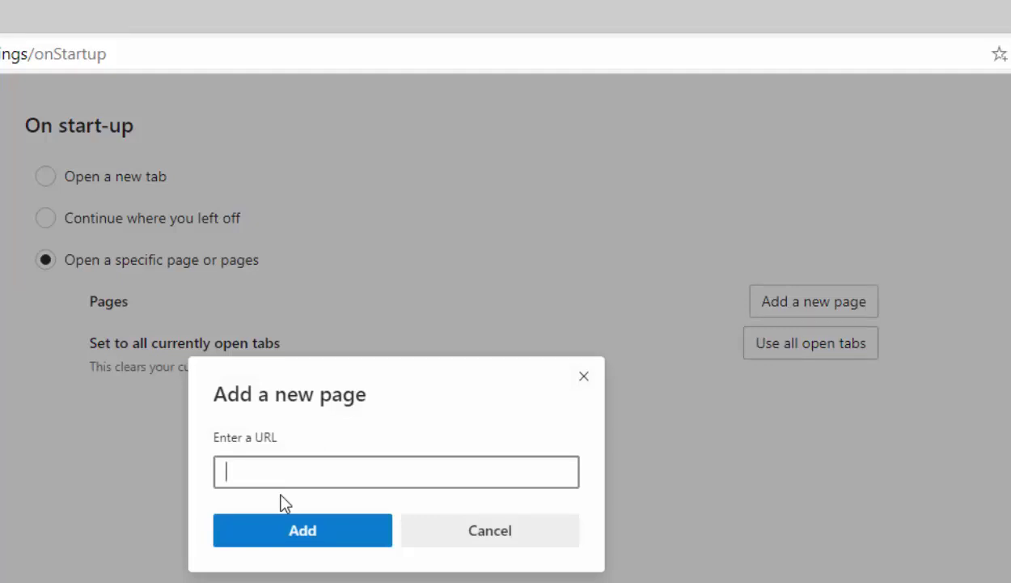
type("https://")
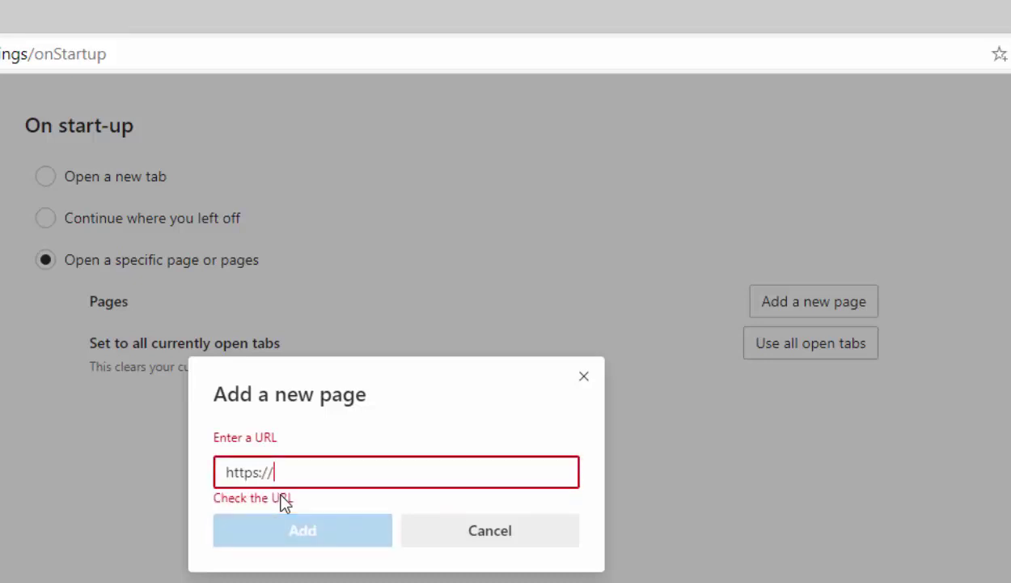
type("www.goog")
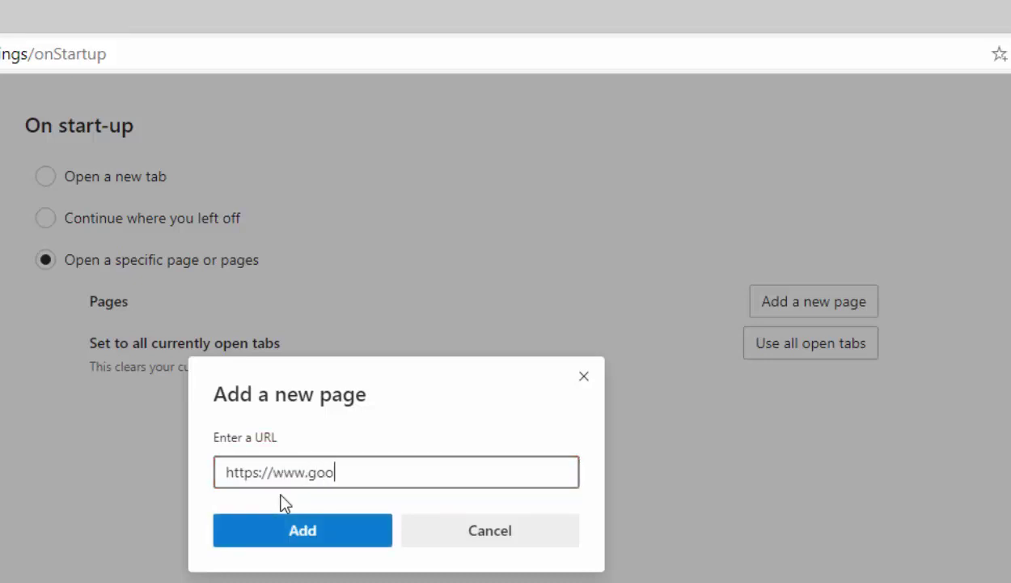
type("le.com")
left_click(345, 533)
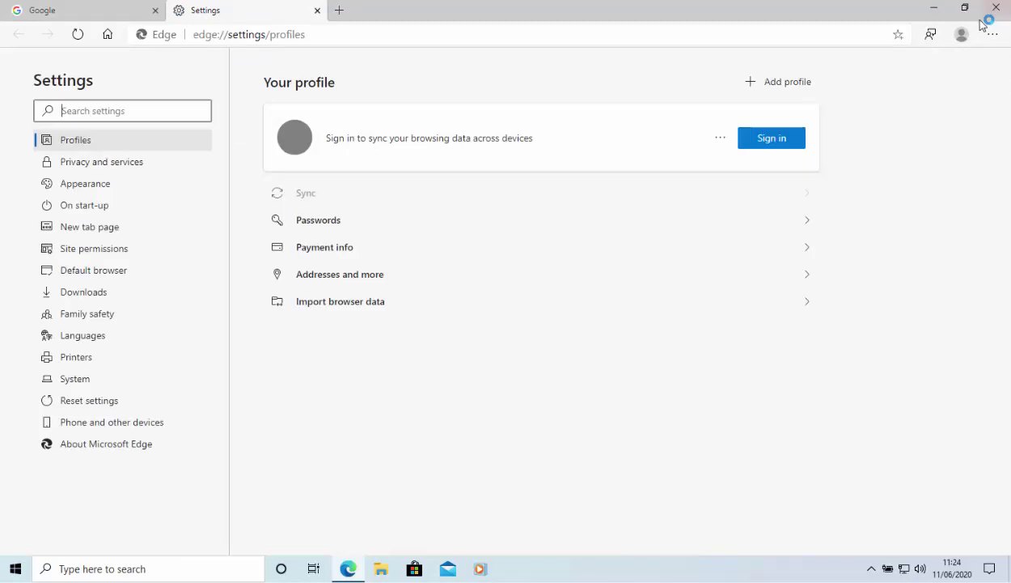
left_click(994, 39)
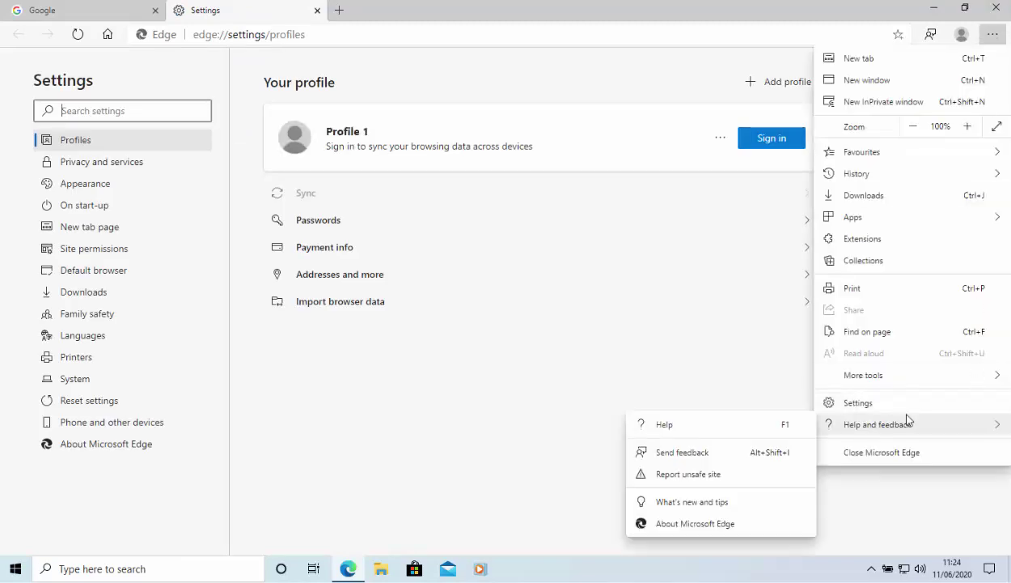
left_click(87, 209)
left_click(87, 208)
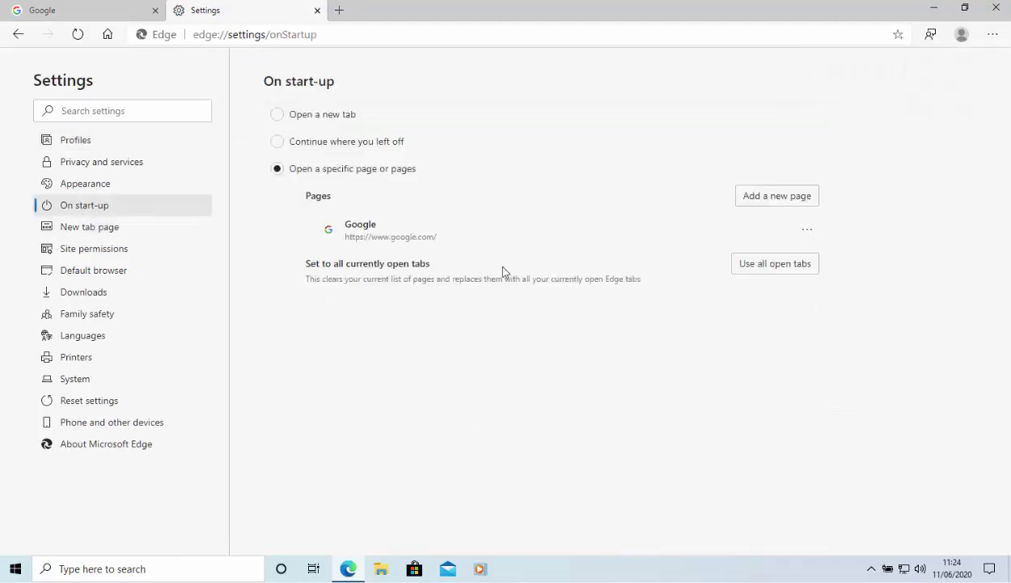
left_click(807, 230)
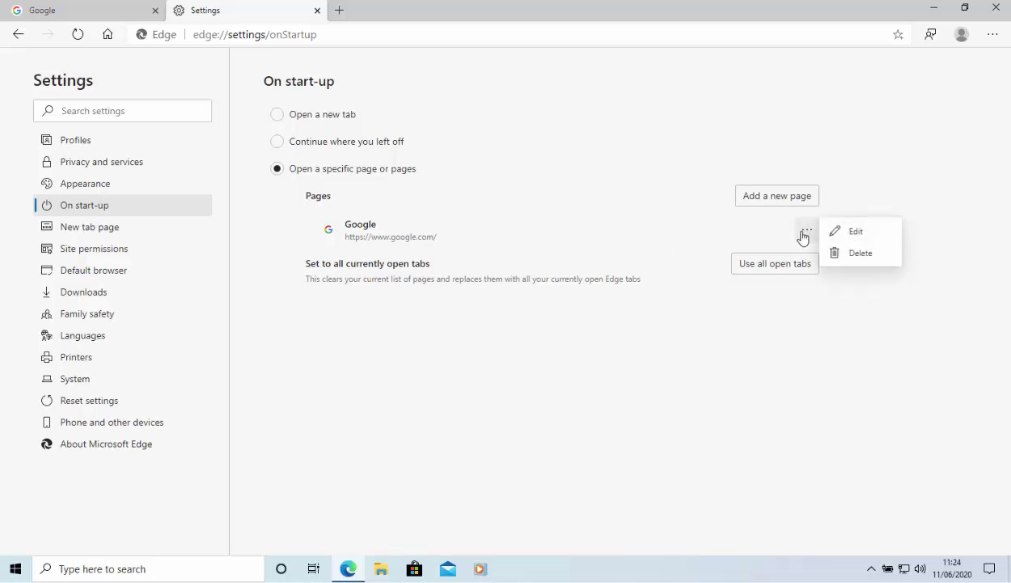
left_click(876, 234)
key("BackSpace")
key("BackSpace")
key("BackSpace")
key("BackSpace")
key("BackSpace")
key("BackSpace")
key("BackSpace")
key("BackSpace")
key("BackSpace")
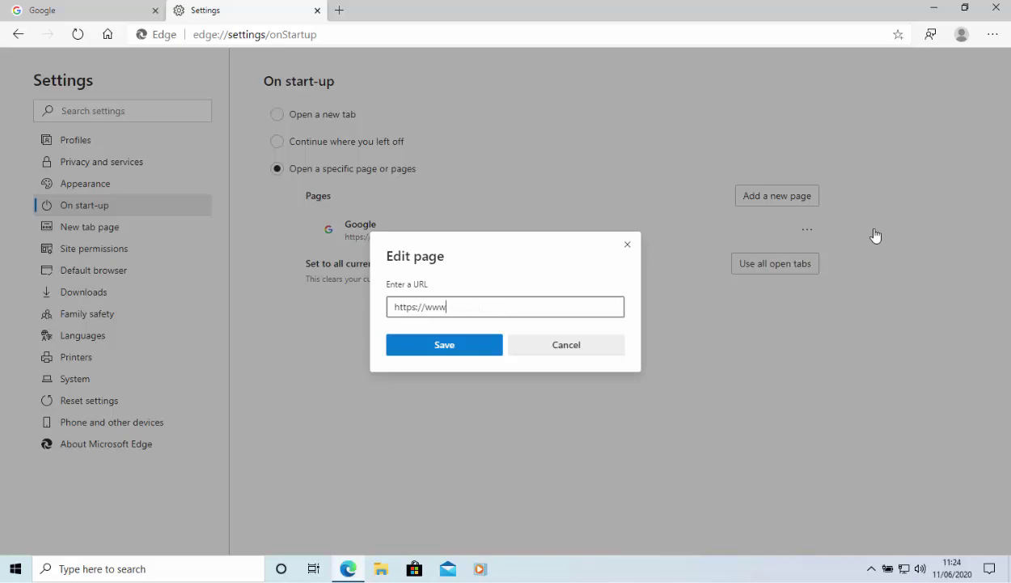
key("BackSpace")
key("BackSpace")
key("BackSpace")
key("BackSpace")
key("BackSpace")
key("BackSpace")
key("BackSpace")
key("BackSpace")
key("BackSpace")
key("BackSpace")
key("BackSpace")
type("https")
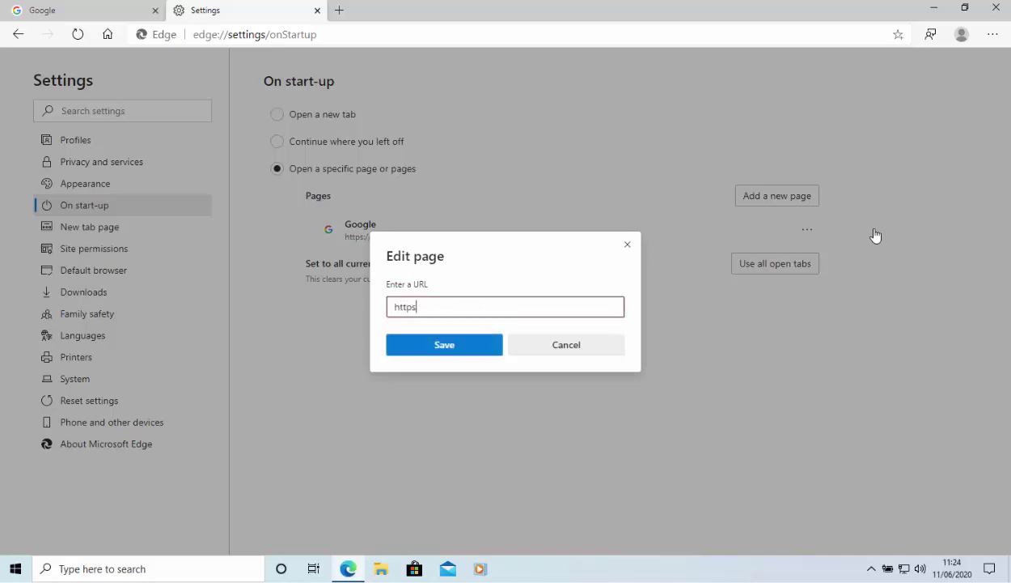
type("://www.msn.com")
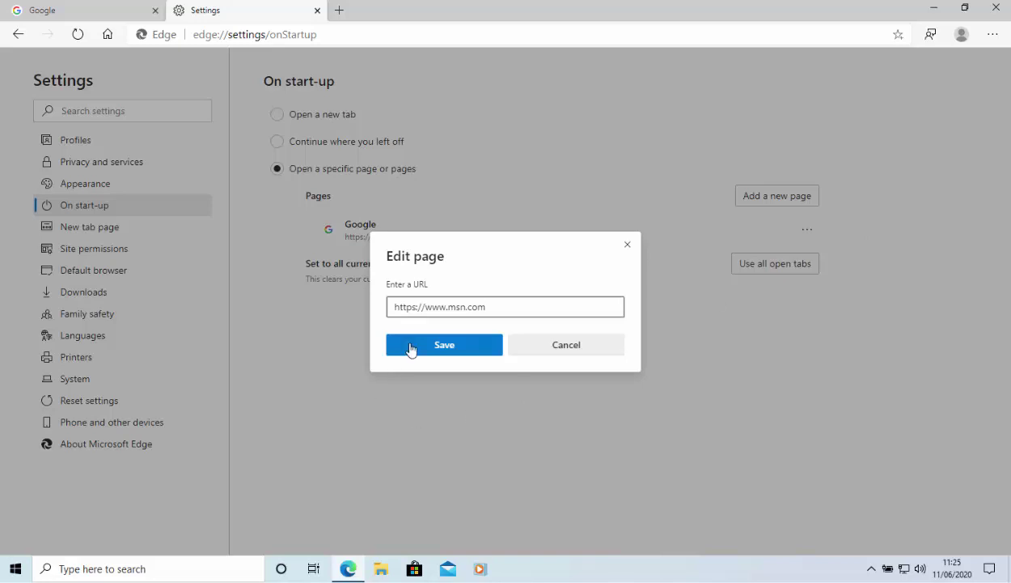
left_click(408, 348)
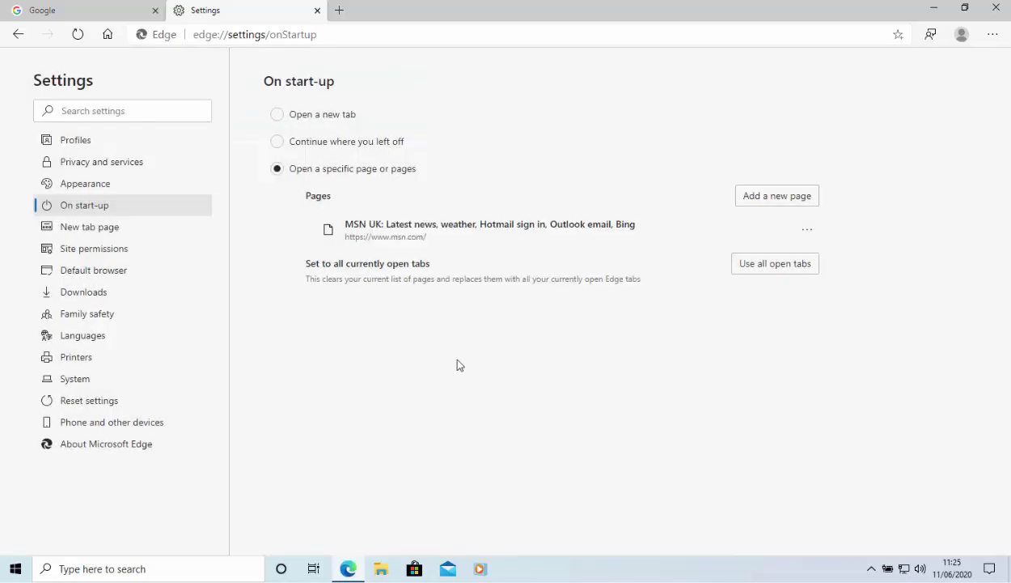
Close both open tabs, relaunch the browser to check its start-up page, and continue past the MSN advertising notice
left_click(316, 11)
left_click(154, 11)
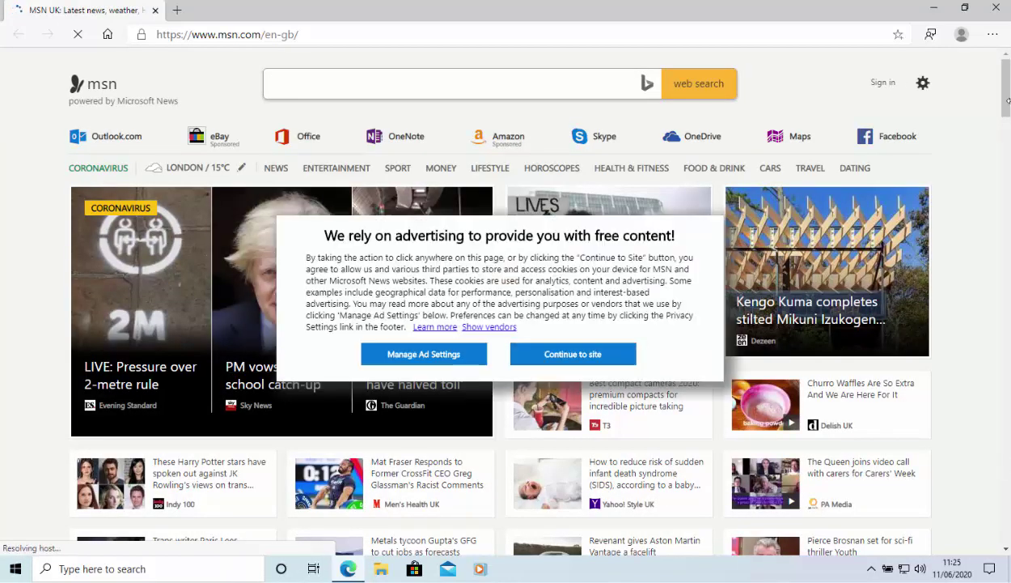
left_click(593, 355)
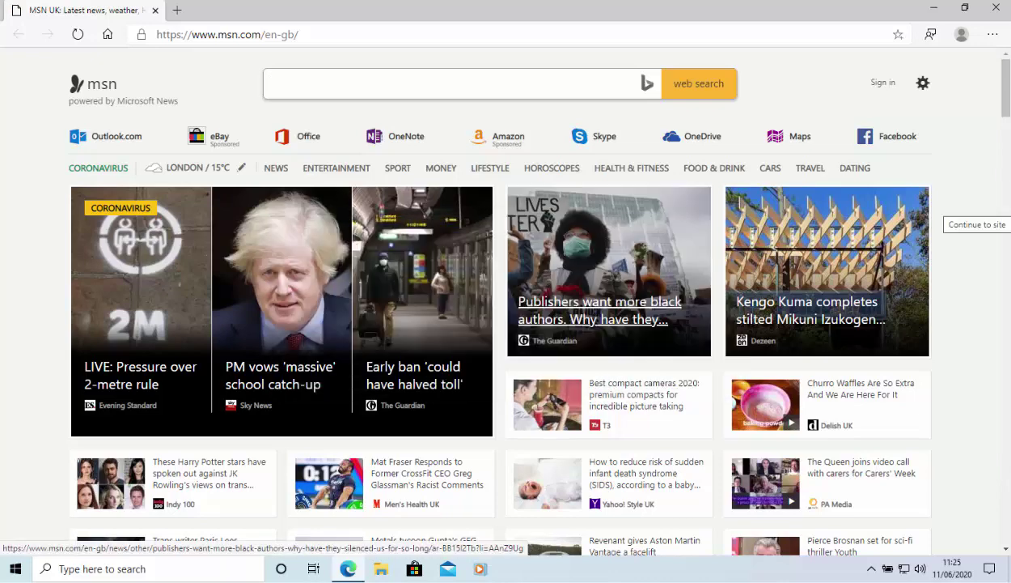
left_click(992, 37)
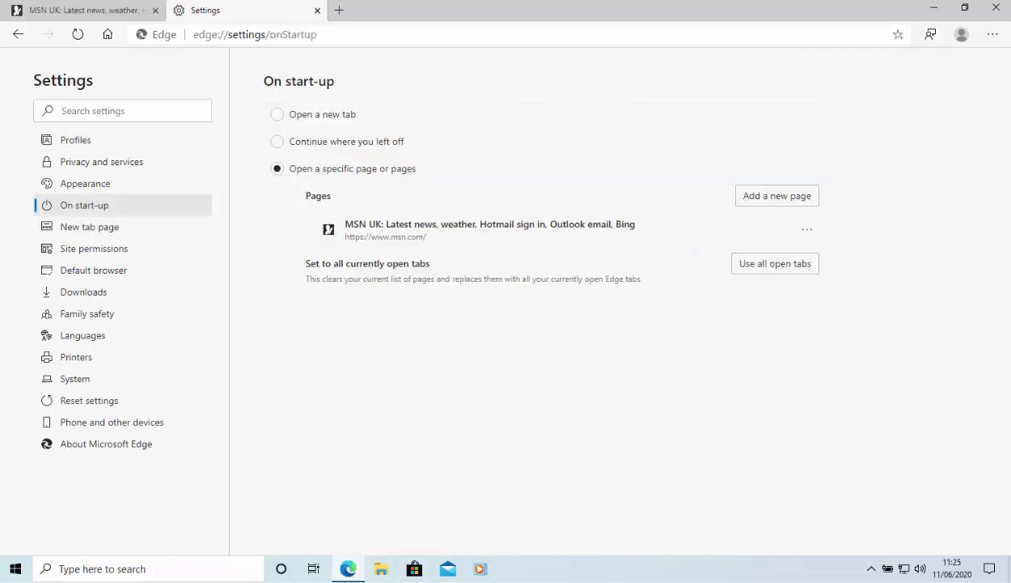
left_click(808, 232)
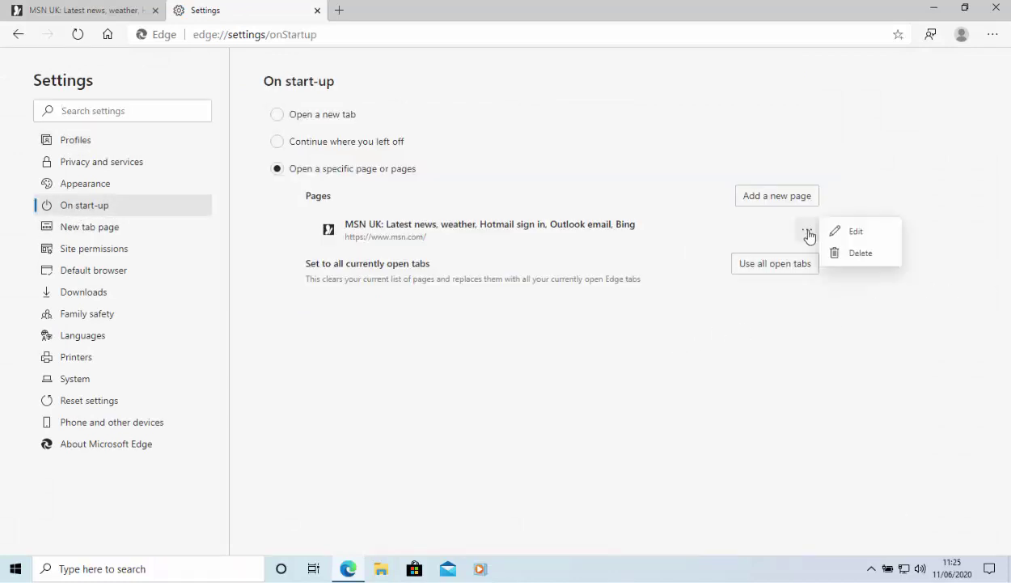
left_click(869, 236)
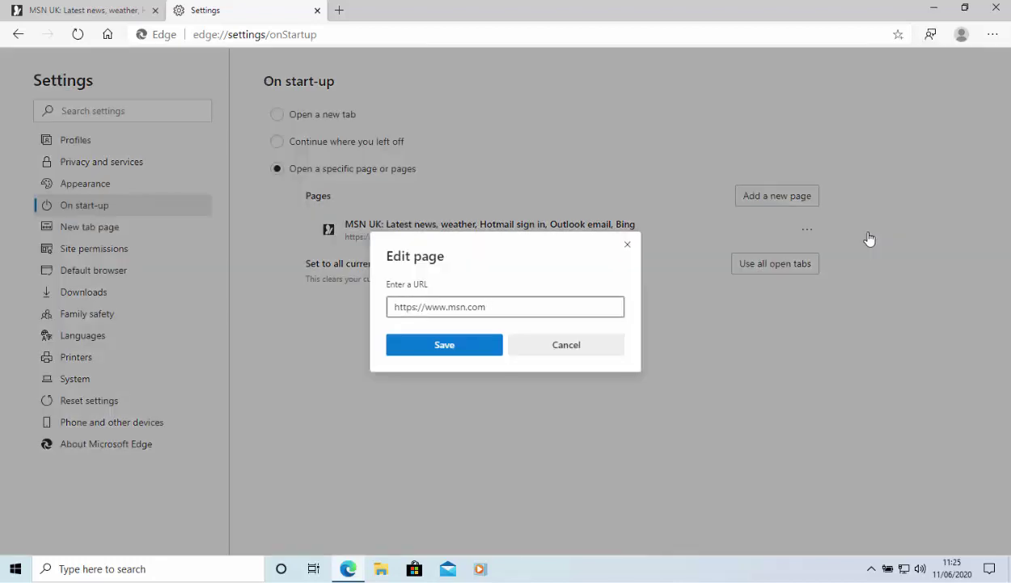
key("BackSpace")
key("BackSpace")
key("BackSpace")
key("BackSpace")
key("BackSpace")
key("BackSpace")
key("BackSpace")
key("BackSpace")
key("BackSpace")
key("BackSpace")
key("BackSpace")
key("BackSpace")
key("BackSpace")
key("BackSpace")
key("BackSpace")
key("BackSpace")
key("BackSpace")
key("BackSpace")
key("BackSpace")
type("https://yaho")
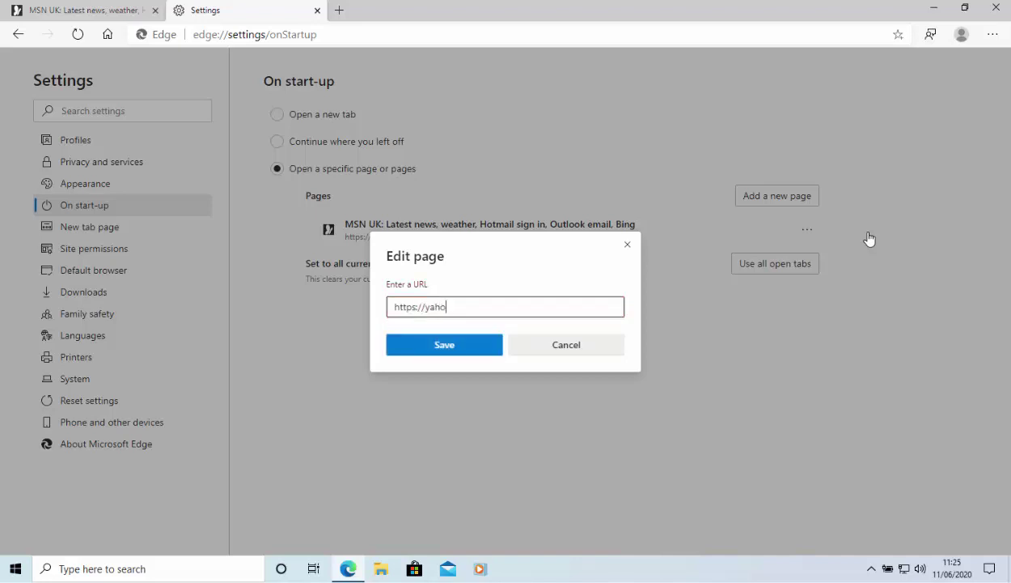
type("o.com")
key("Left")
key("Left")
key("Left")
type("www.")
left_click(458, 351)
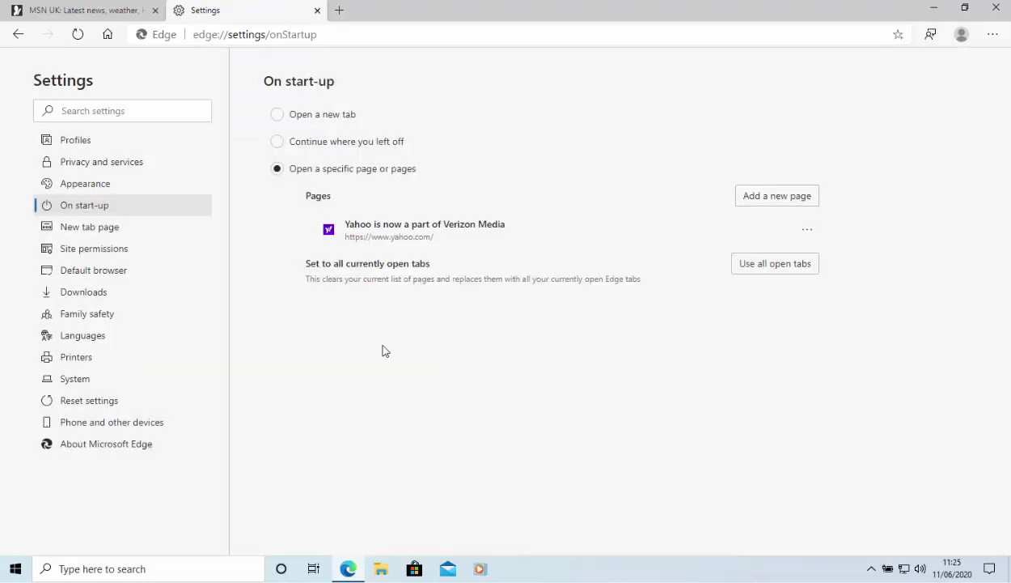
left_click(996, 9)
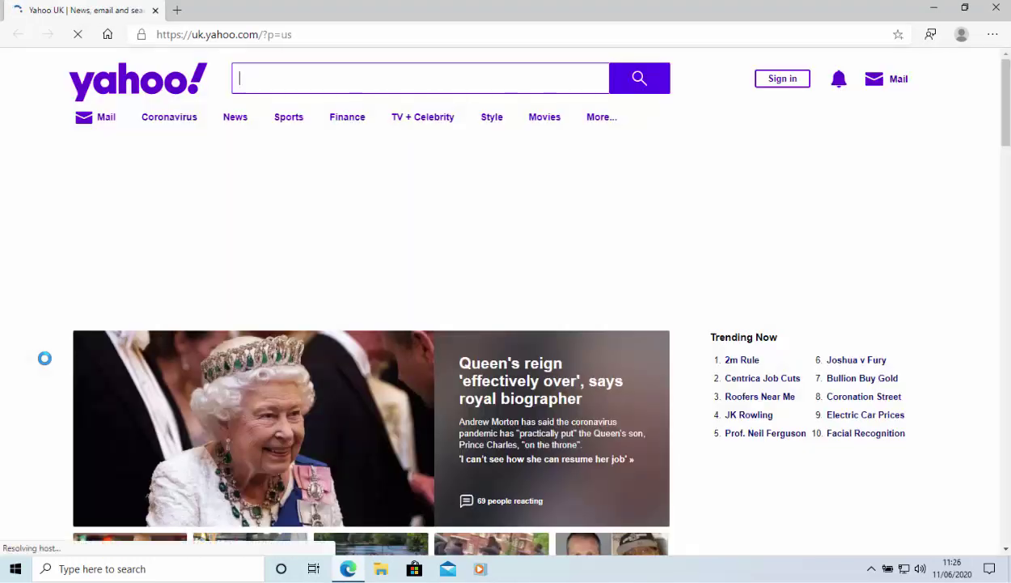
left_click(992, 35)
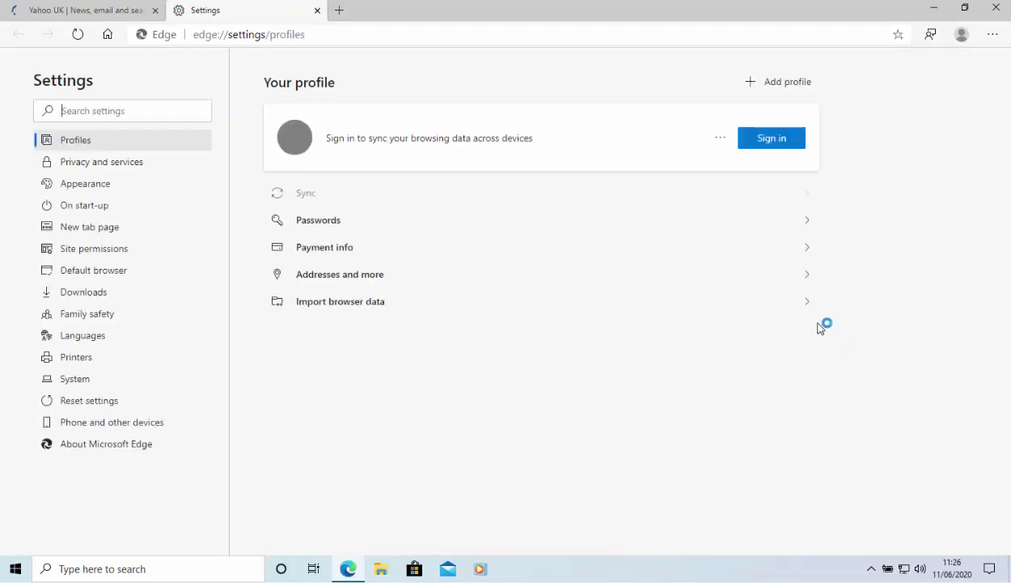
left_click(104, 203)
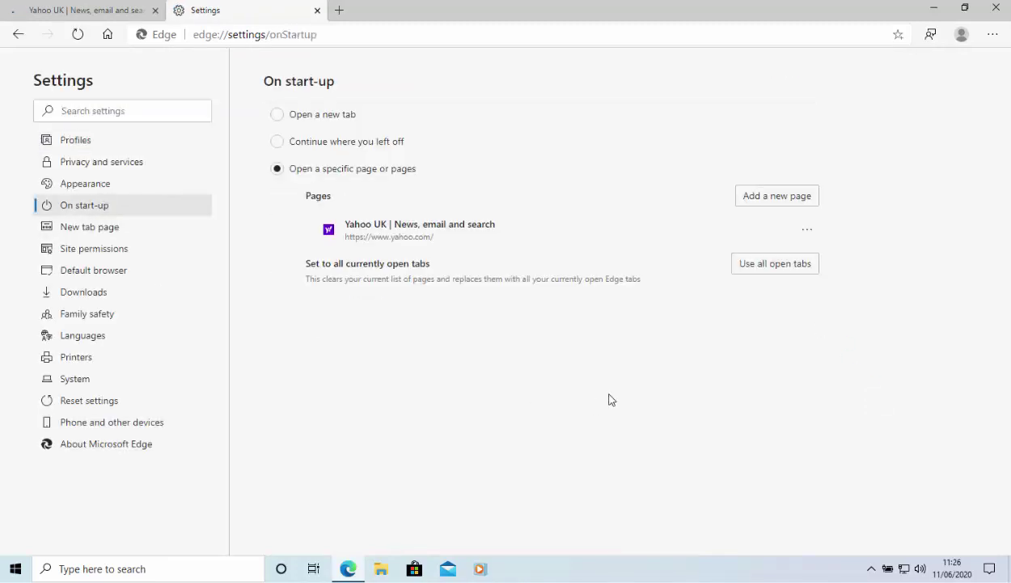
left_click(807, 230)
left_click(839, 235)
key("BackSpace")
key("BackSpace")
key("BackSpace")
key("BackSpace")
key("BackSpace")
key("BackSpace")
key("BackSpace")
key("BackSpace")
key("BackSpace")
key("BackSpace")
key("BackSpace")
key("BackSpace")
type("www.google.co.uk")
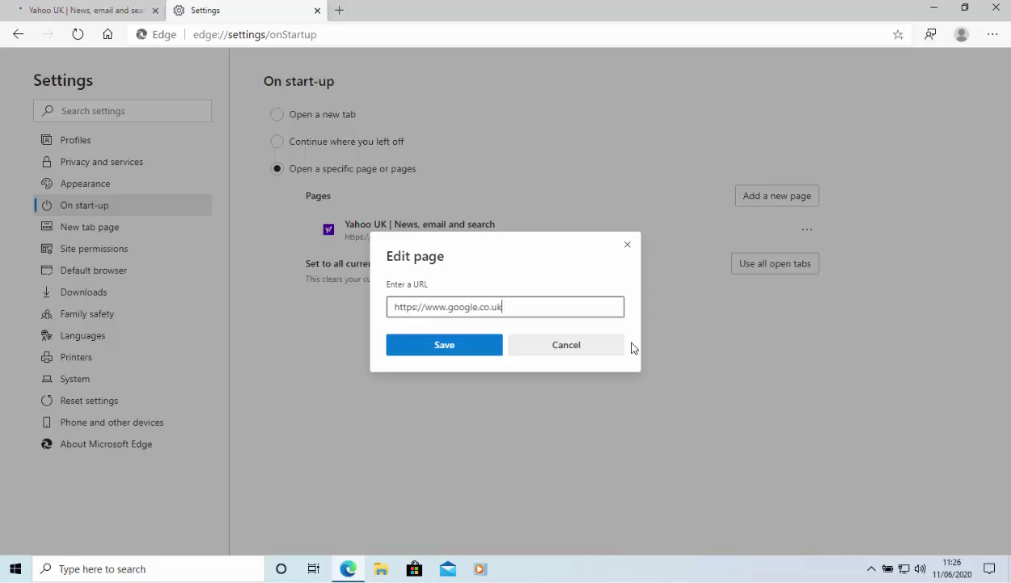
left_click(467, 353)
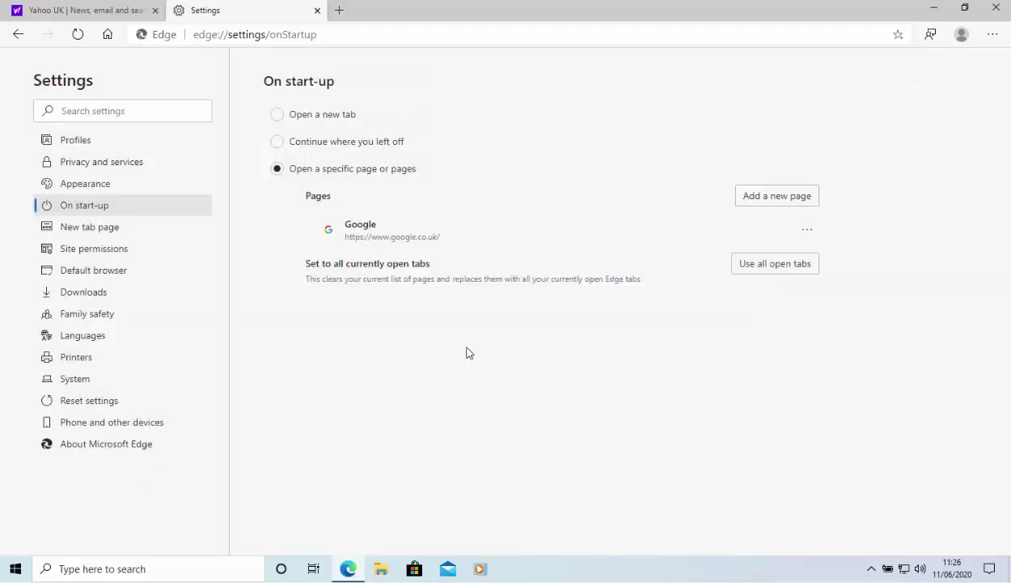
Close and relaunch the browser to check its start-up page, and test the home button from there
left_click(997, 8)
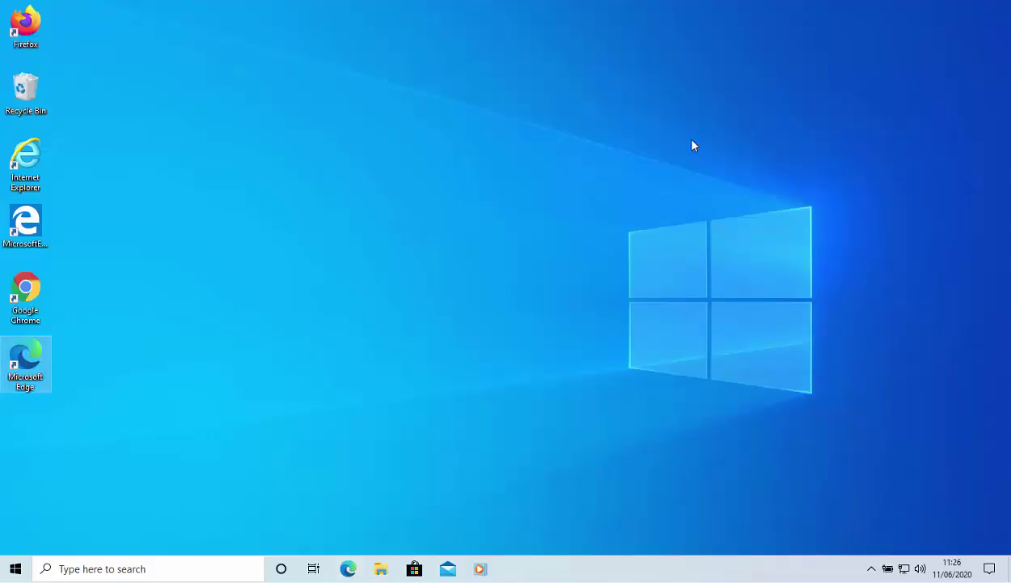
double_click(22, 368)
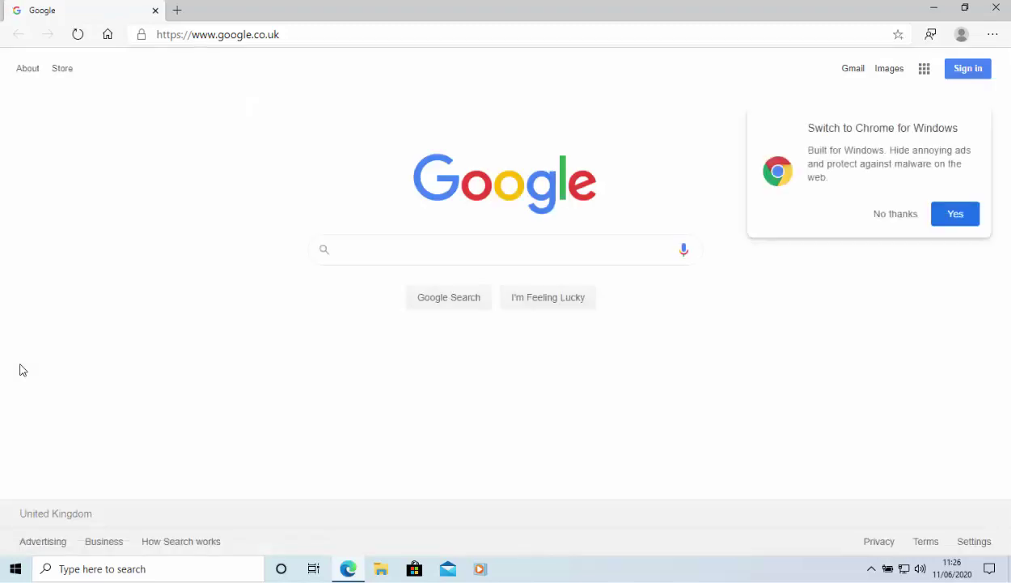
left_click(108, 37)
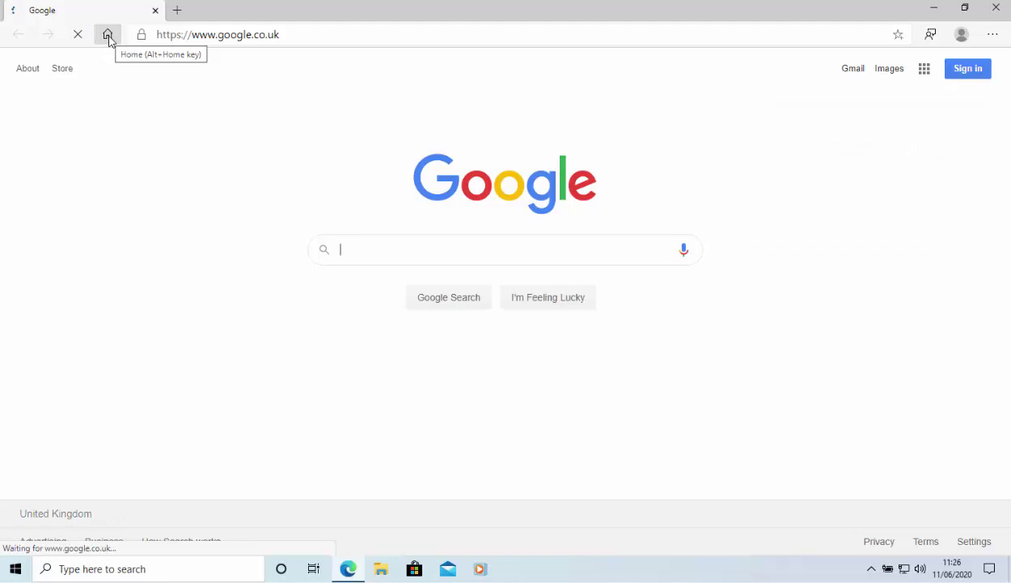
Open the Yahoo UK site from a Google search for yahoo and use the home button to leave it
left_click(377, 252)
type("yahoo mail")
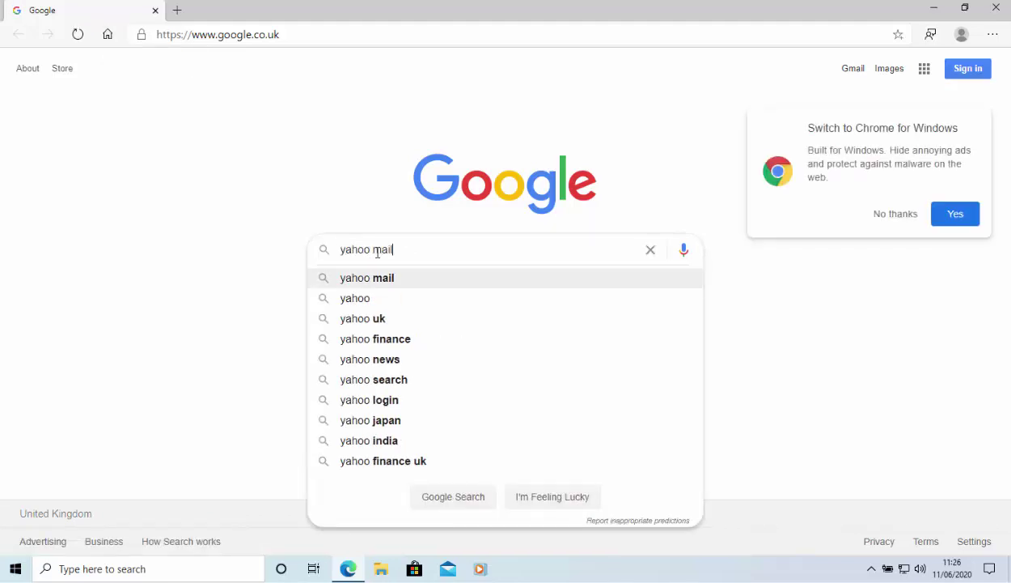
key("Down")
key("Return")
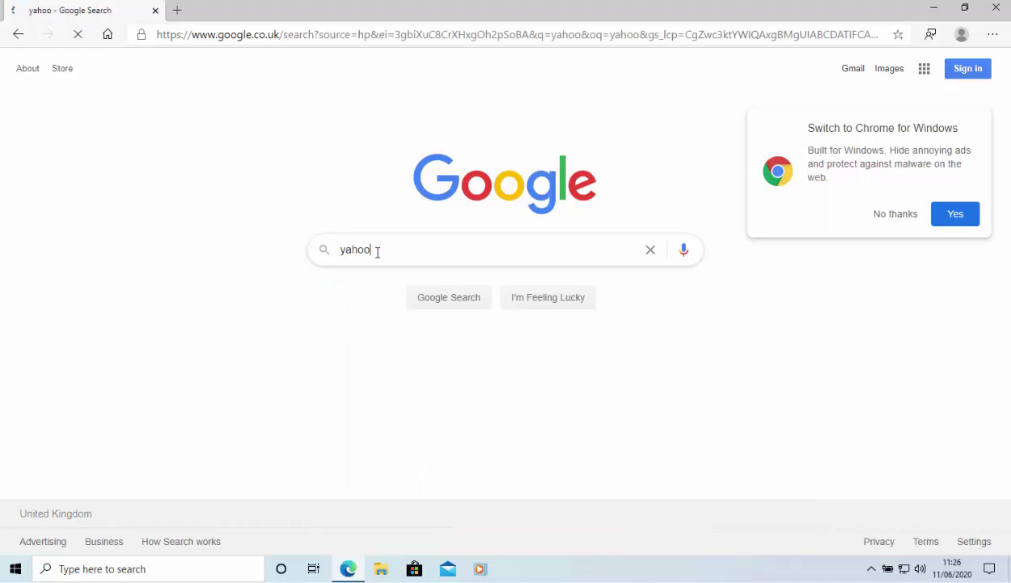
left_click(205, 191)
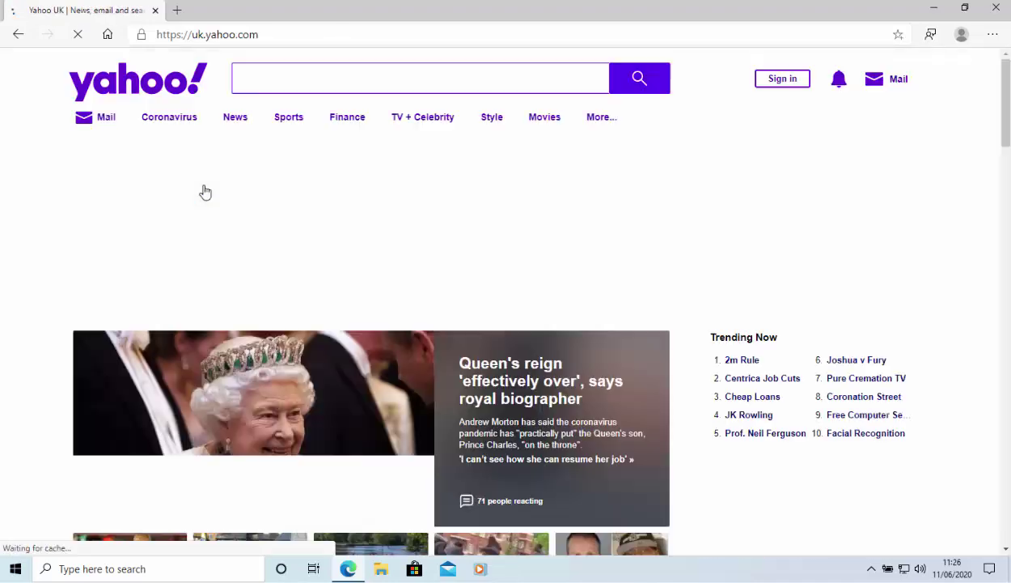
left_click(108, 36)
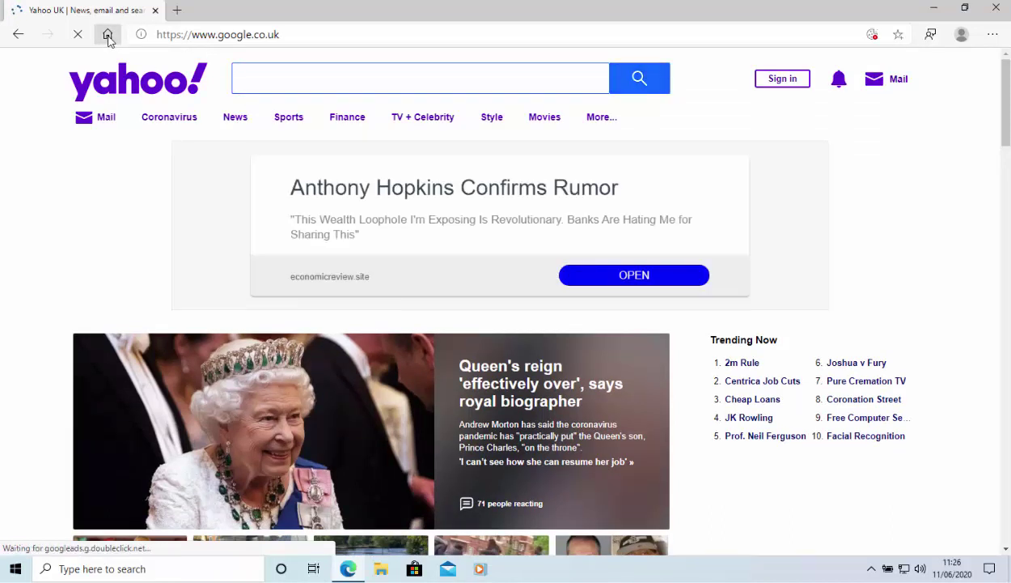